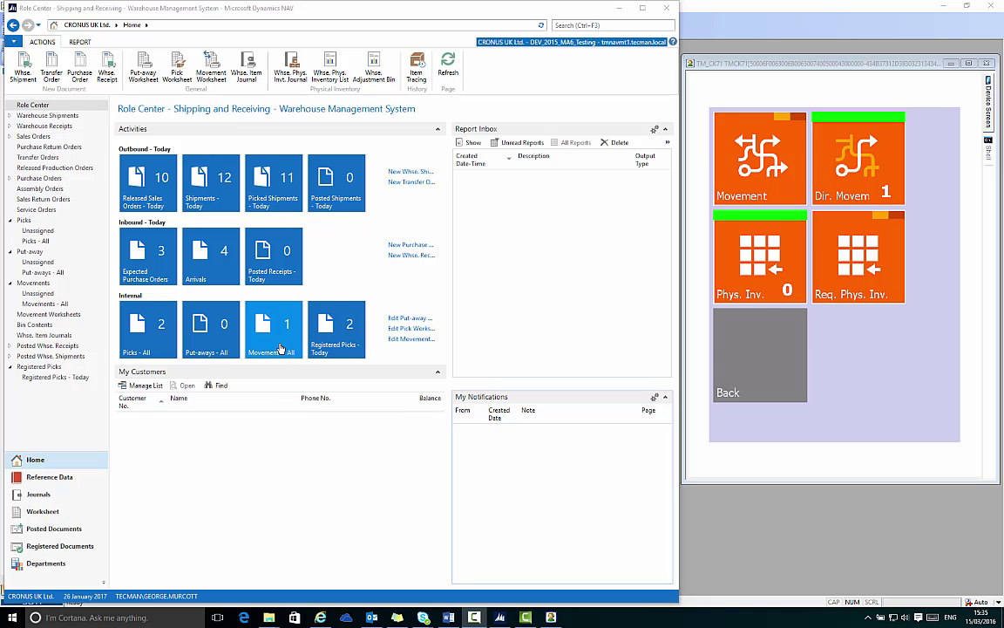
- Open the Movements - All list showing WHITE movement WM000001 with 2 lines
left_click(281, 349)
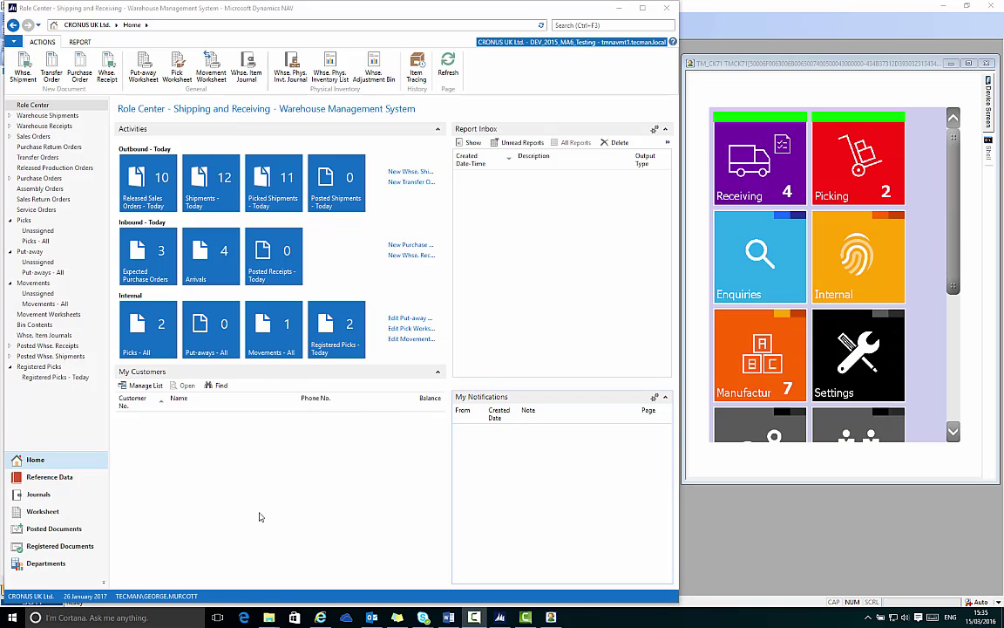
left_click(281, 349)
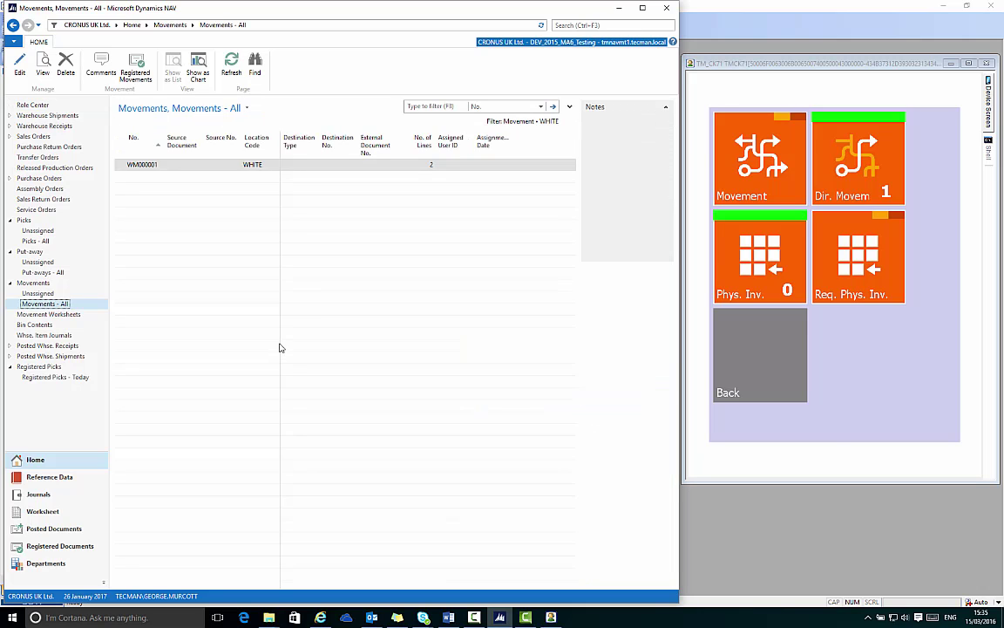
- Open WM000001 to view its Take and Place lines for 35 PCS of LS-MAN-10
double_click(119, 165)
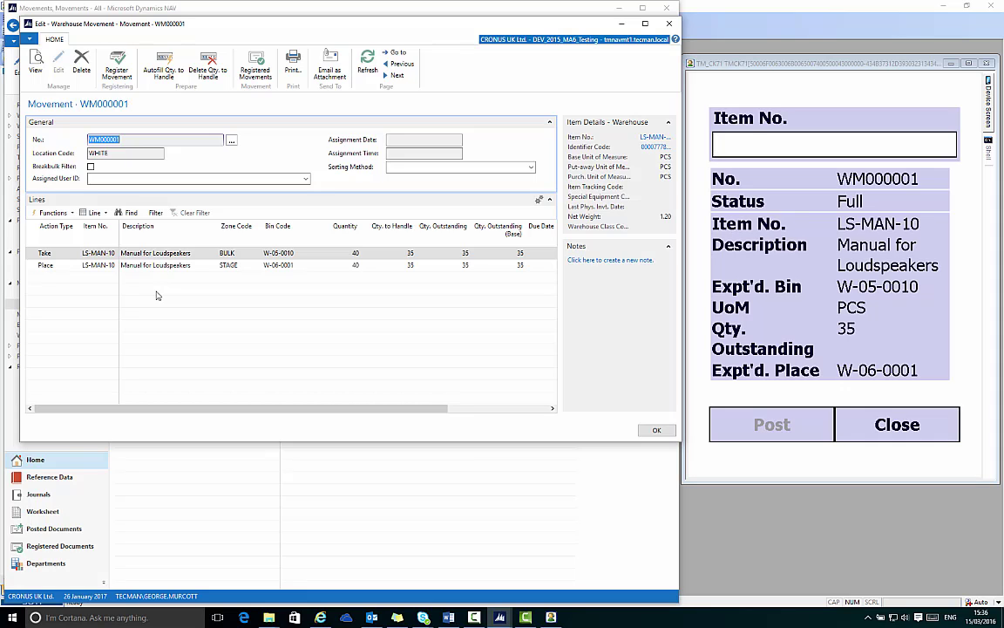
- On the handheld, move 35 LS-MAN-10 from bin W-05-0010 to W-06-0001 and post it
type("LS-MAN-10")
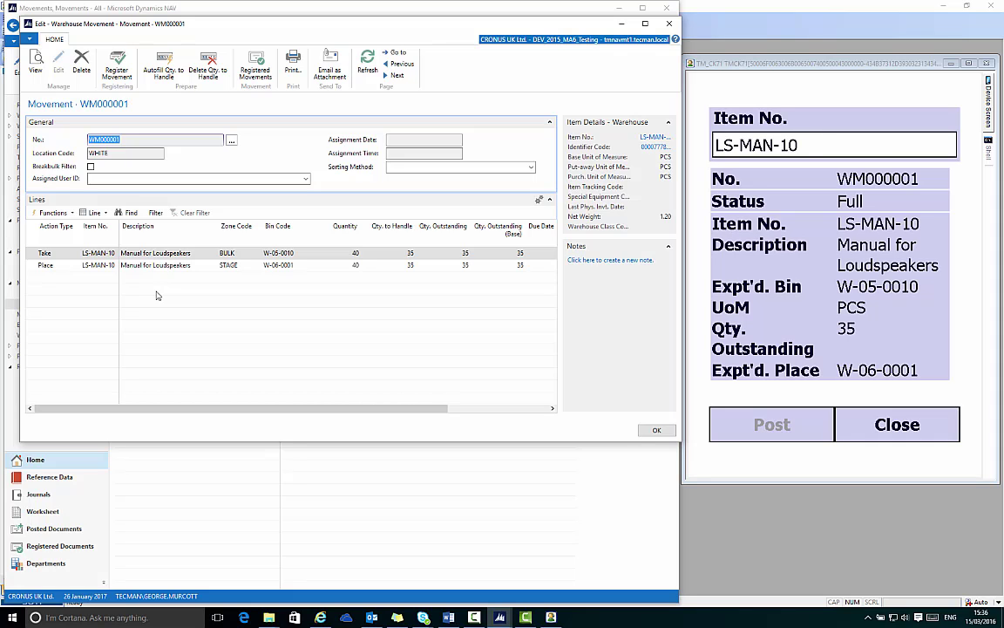
key("Return")
type("W-05-00")
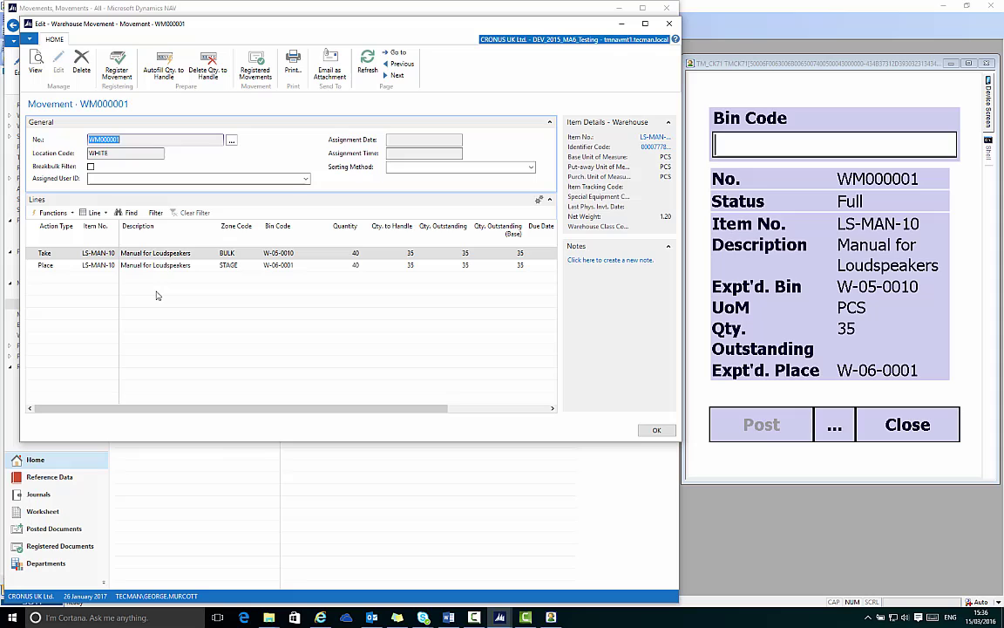
type("10")
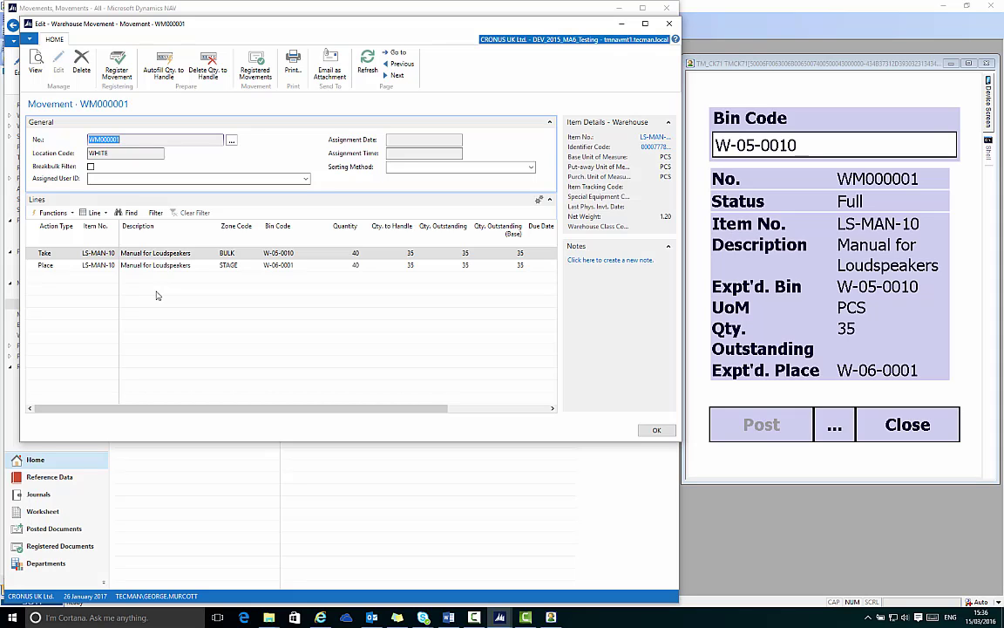
key("Return")
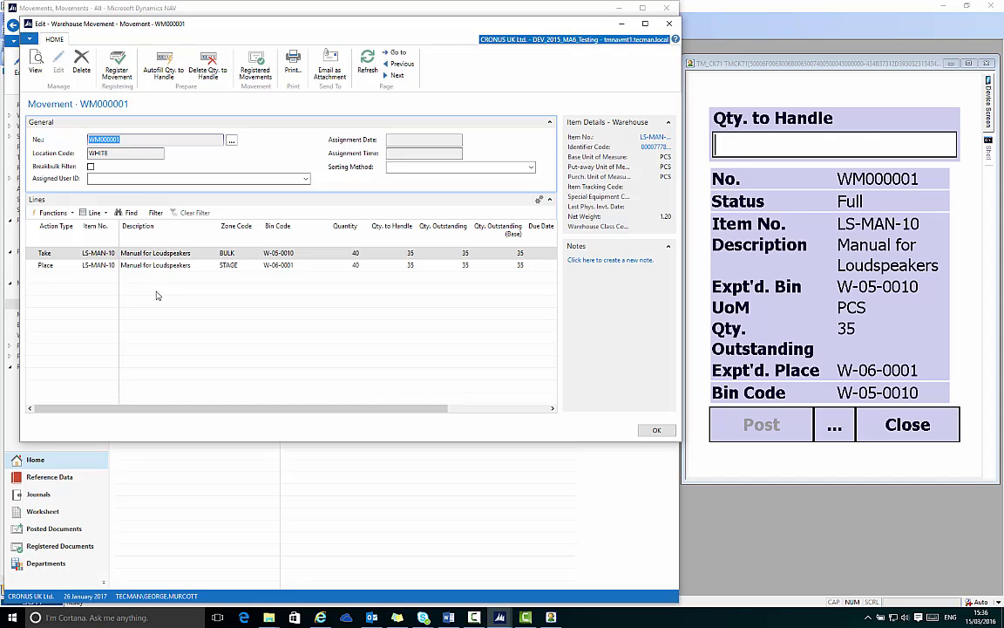
type("35")
key("Return")
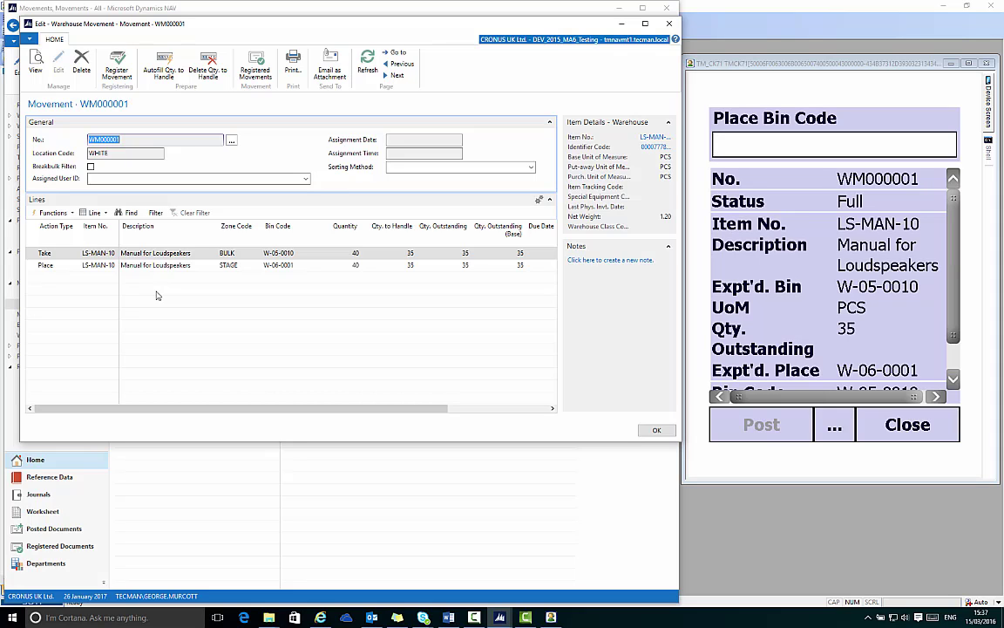
type("W-06-0001")
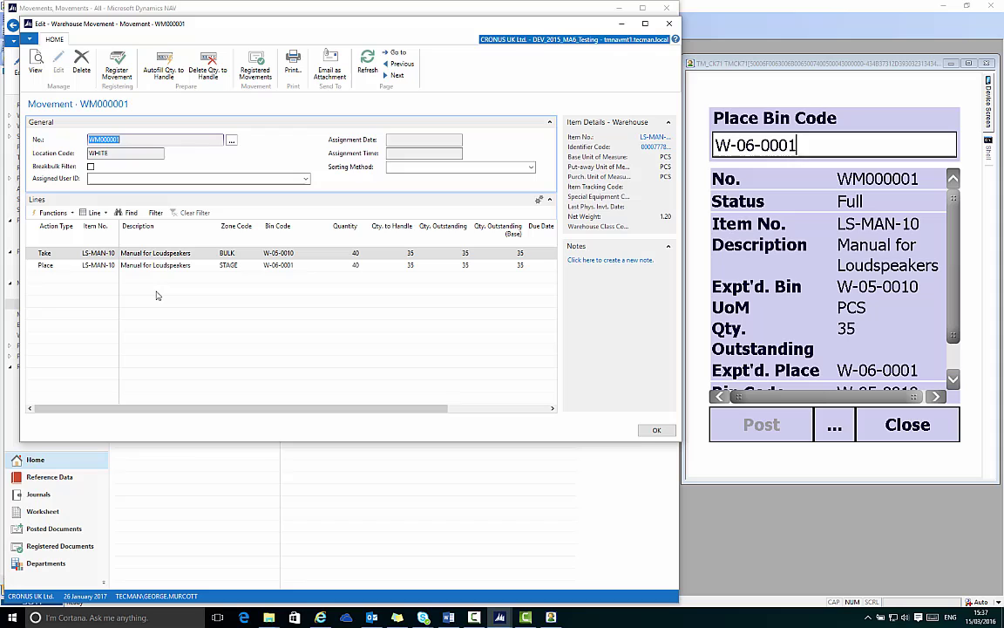
key("Return")
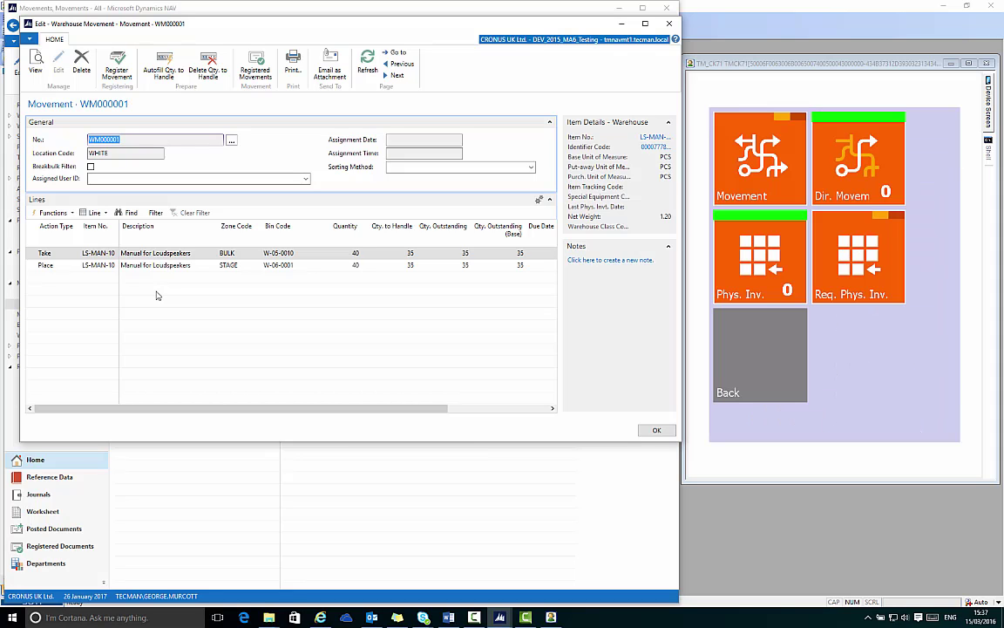
- Close the WM000001 card, refresh the now-empty Movements list, and return to the Role Center
left_click(652, 429)
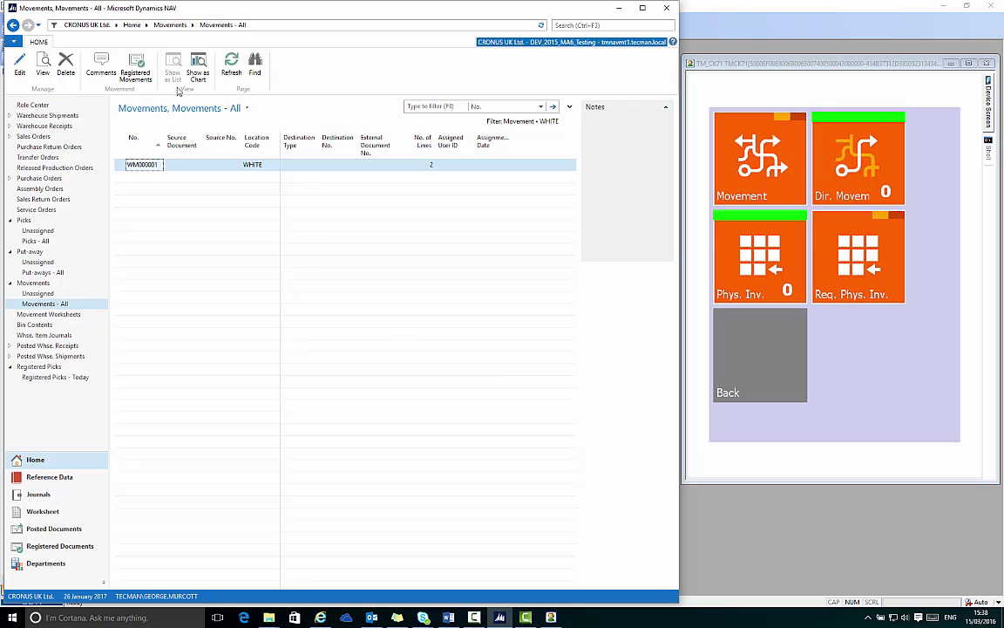
left_click(231, 63)
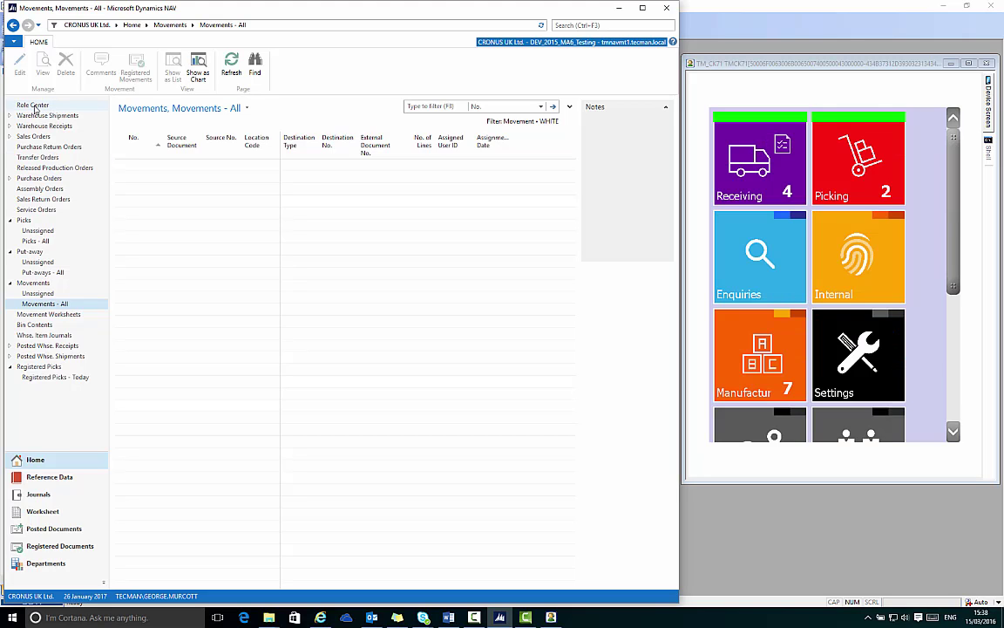
left_click(33, 105)
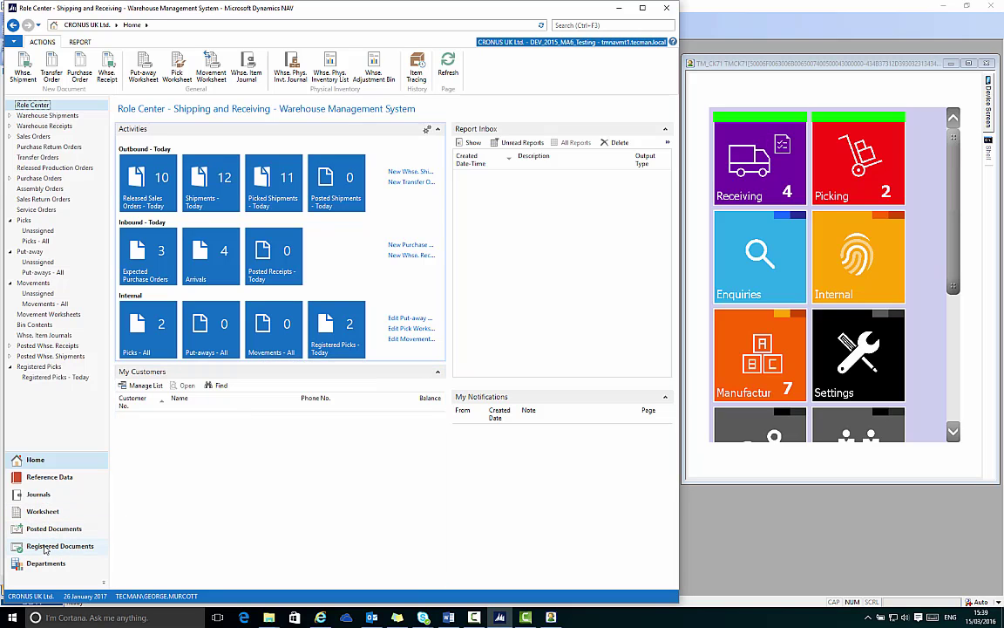
- Open registered movement WM_000005 from the Registered Movements list
left_click(45, 547)
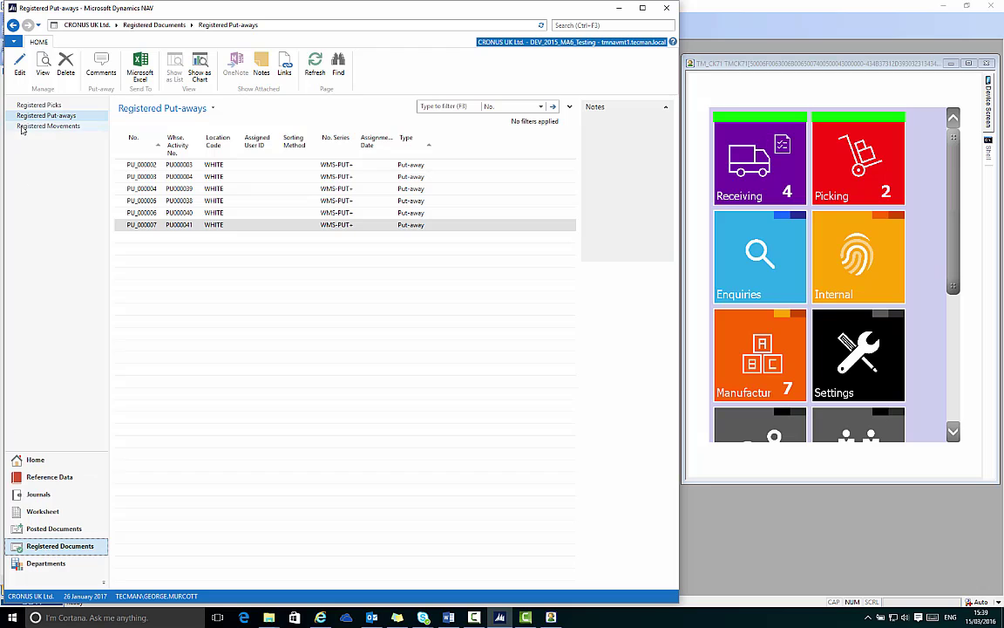
left_click(44, 126)
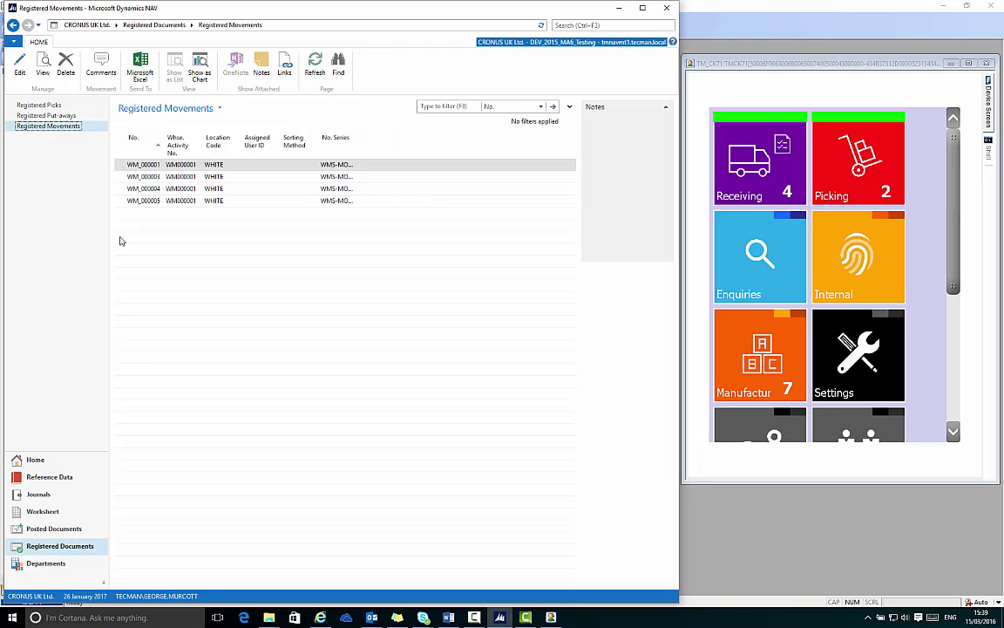
double_click(120, 200)
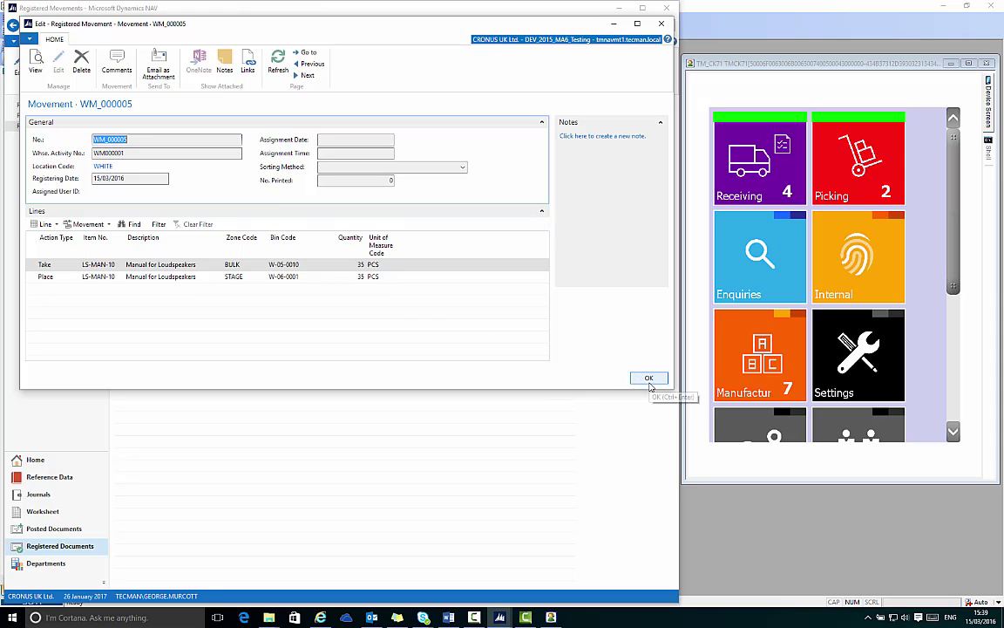
- Look up LS-MAN-10 from the Place line and view its bin contents, showing 76 in W-06-0001
left_click(112, 276)
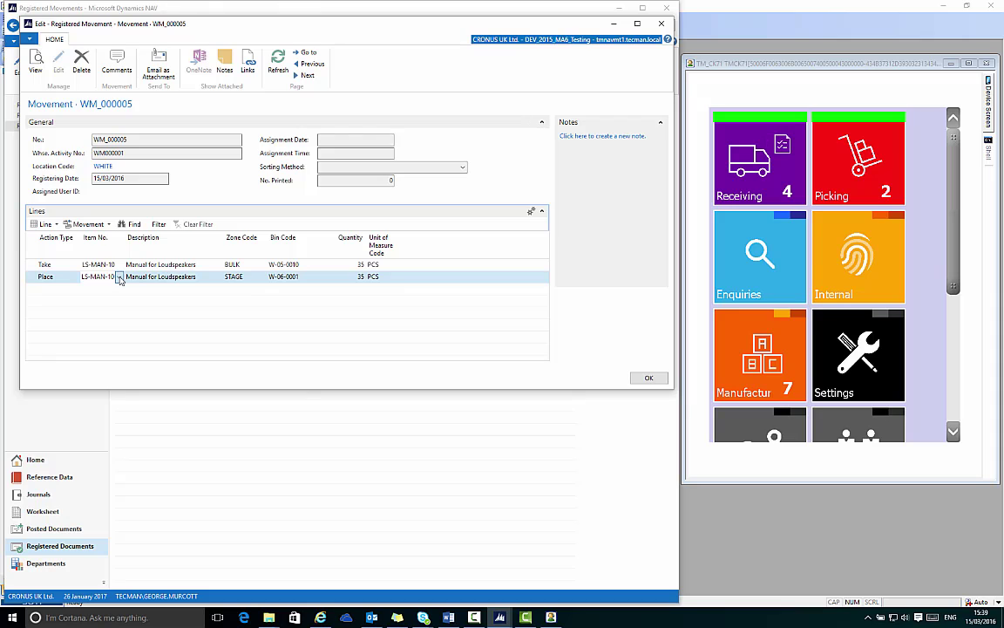
left_click(119, 278)
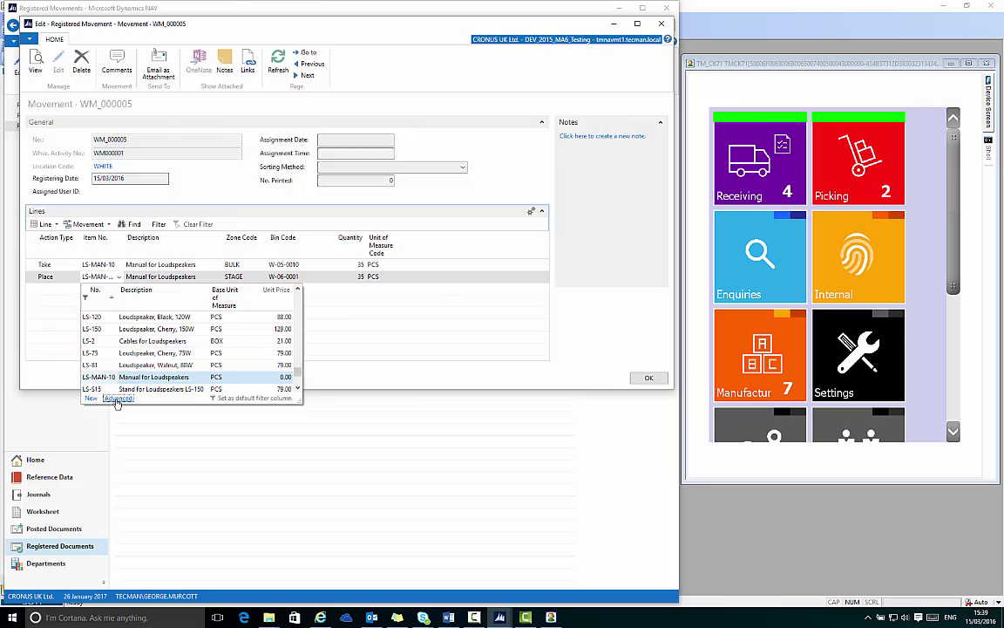
left_click(117, 398)
left_click_drag(396, 74, 380, 60)
double_click(380, 60)
left_click(95, 30)
left_click(498, 43)
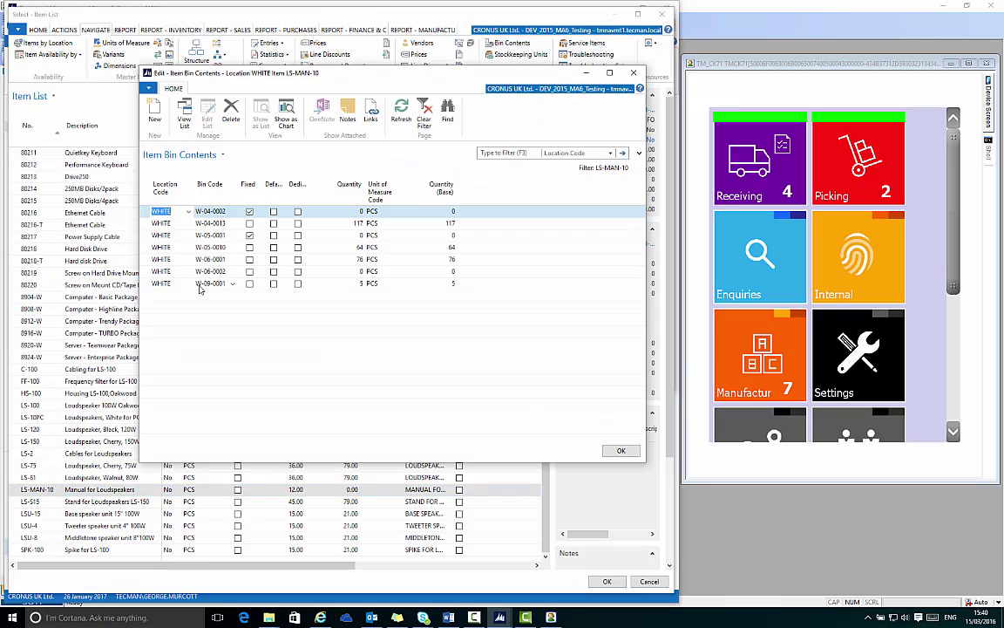
left_click(178, 248)
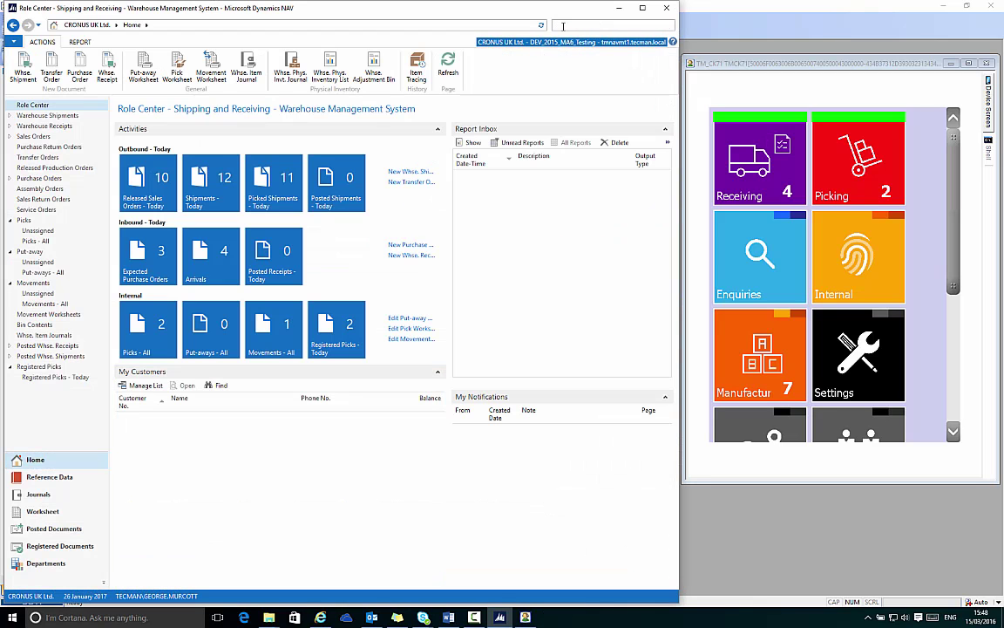
type("items")
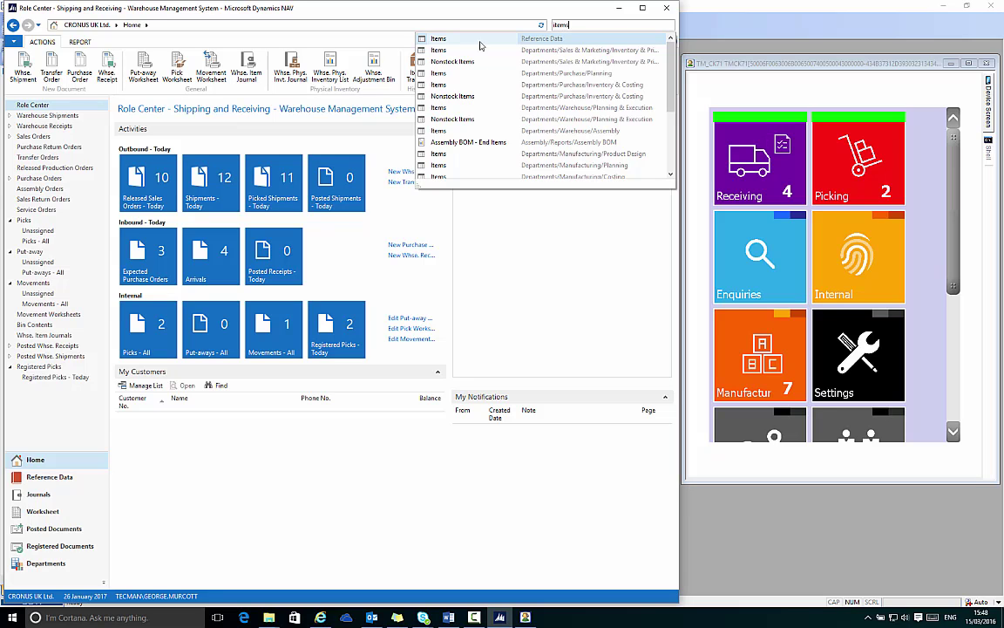
left_click(434, 44)
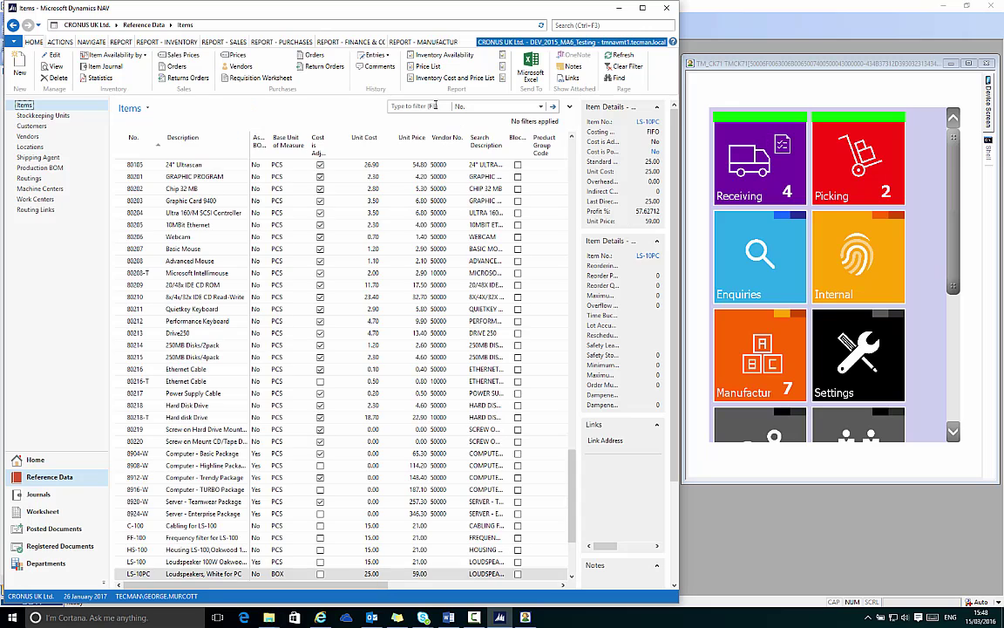
left_click(417, 105)
type("bs-")
type("2")
key("Return")
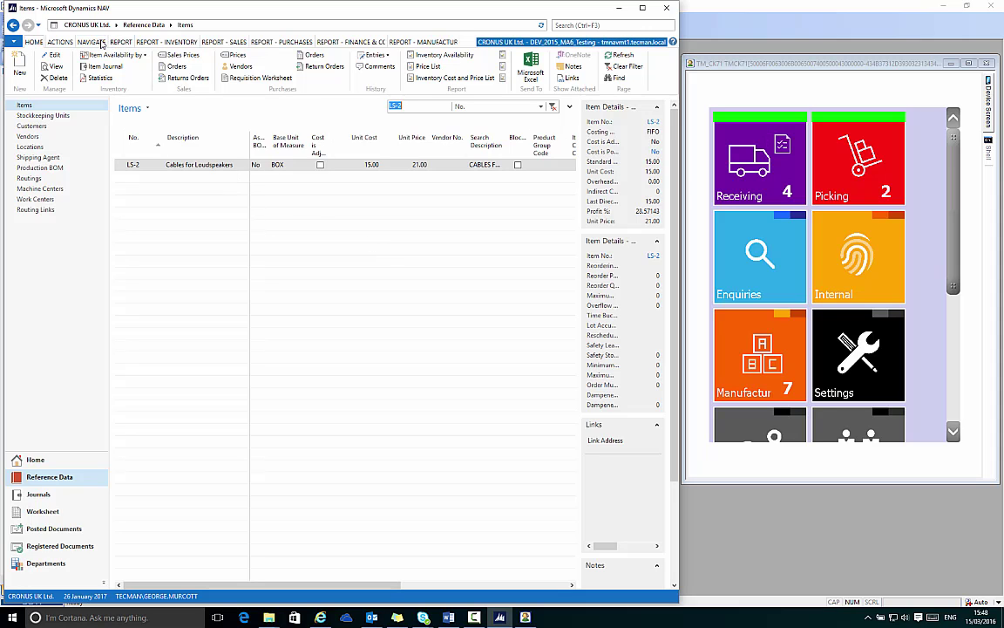
left_click(93, 42)
left_click(499, 58)
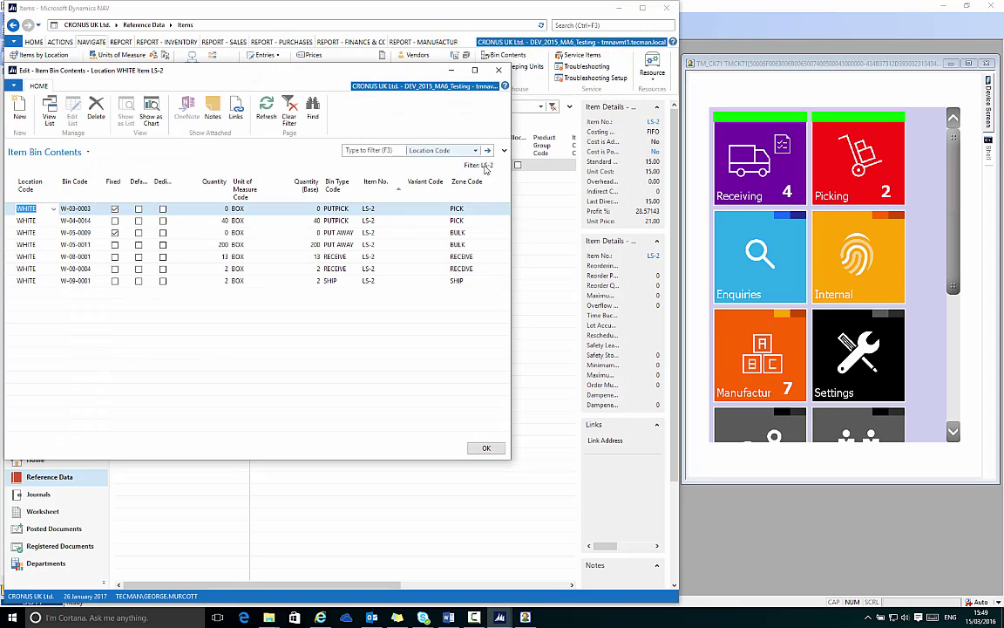
left_click_drag(621, 197, 681, 197)
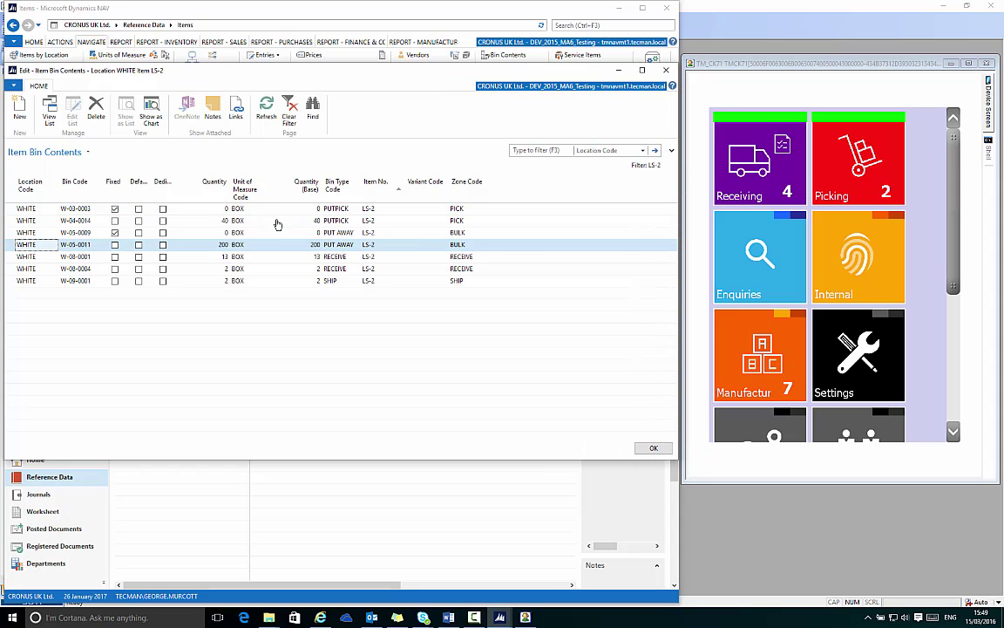
left_click(656, 450)
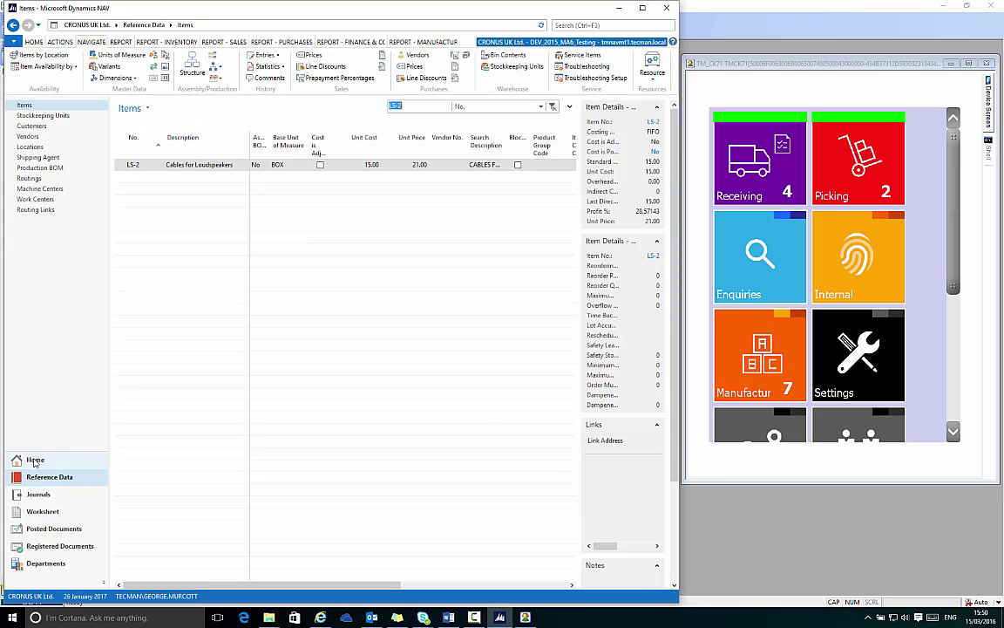
- From the Role Center, open movement WM000002: 200 BOX of LS-2, W-05-0011 to W-03-0003
left_click(34, 460)
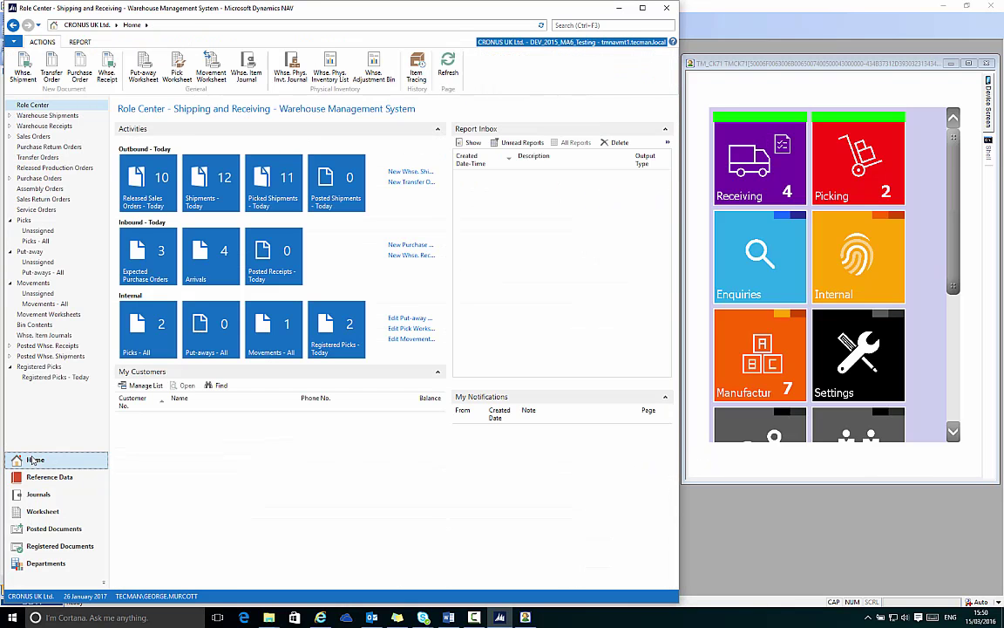
left_click(273, 332)
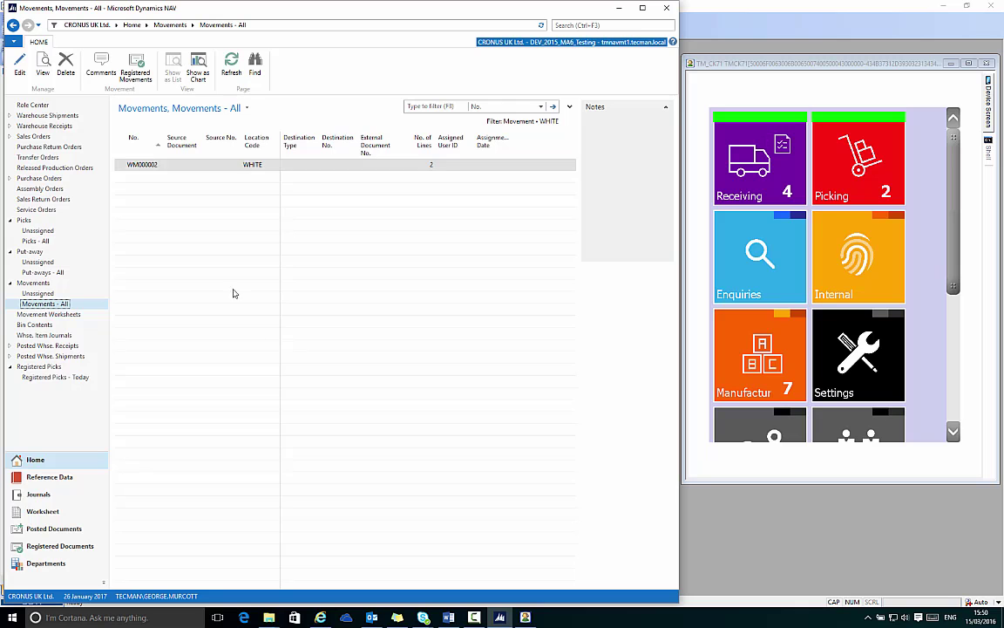
double_click(120, 165)
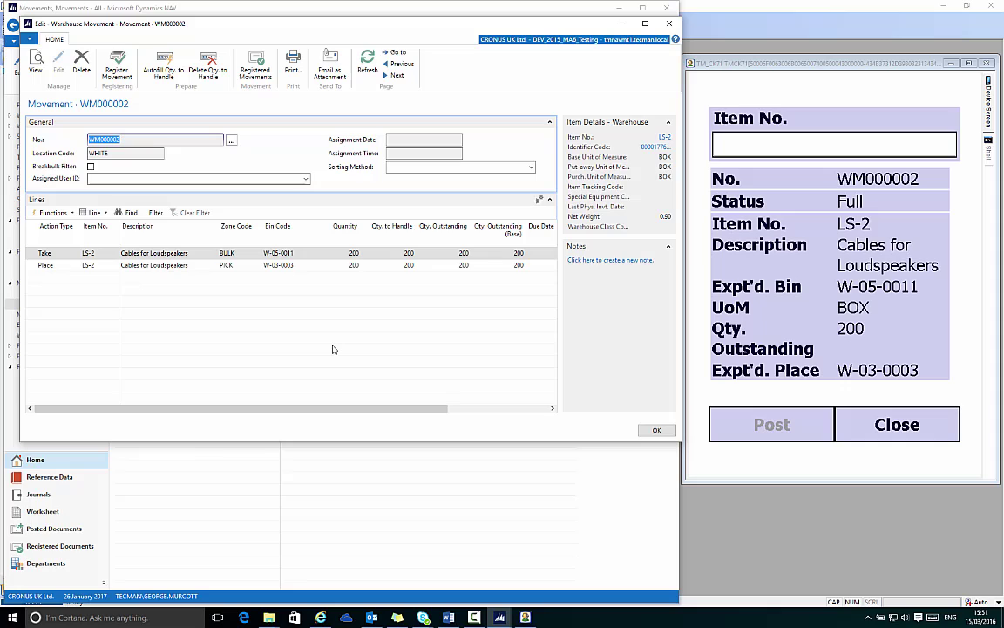
- On the handheld, take 200 LS-2 from W-05-0011, place them in W-03-0003, and post
type("L")
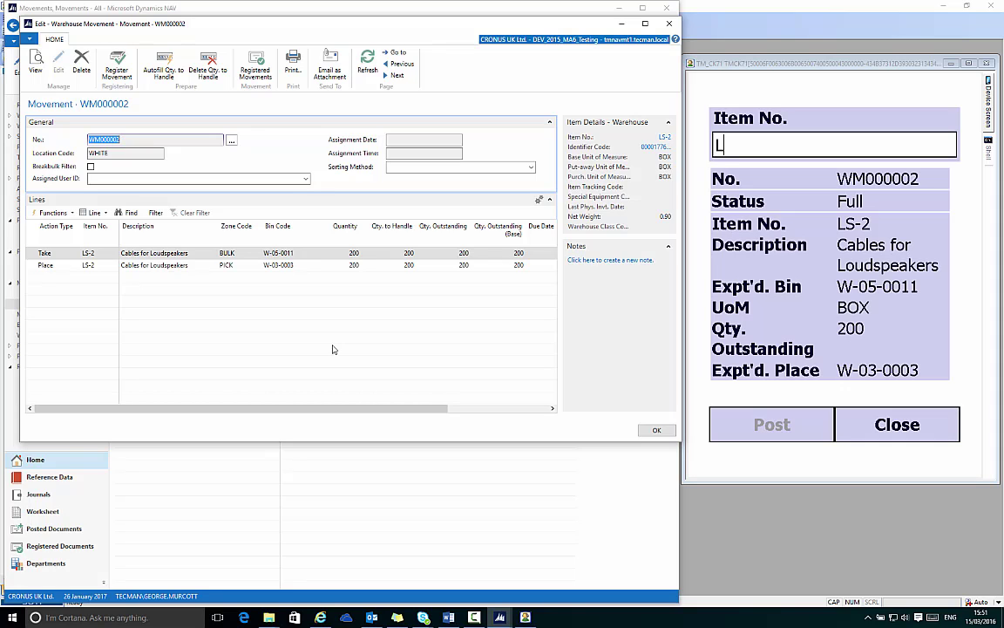
type("S-2")
key("Return")
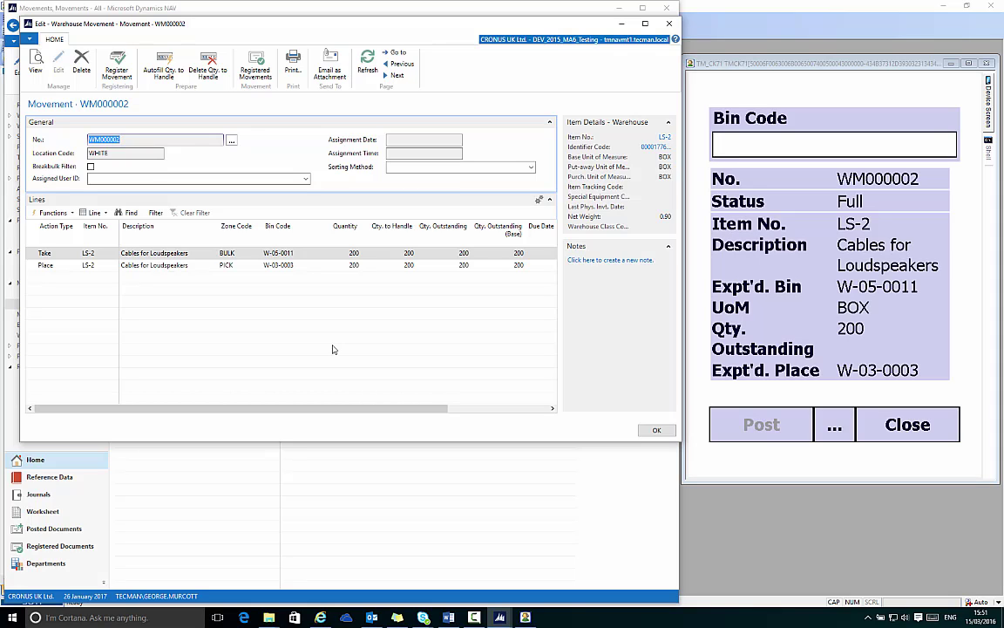
type("W-05-0011")
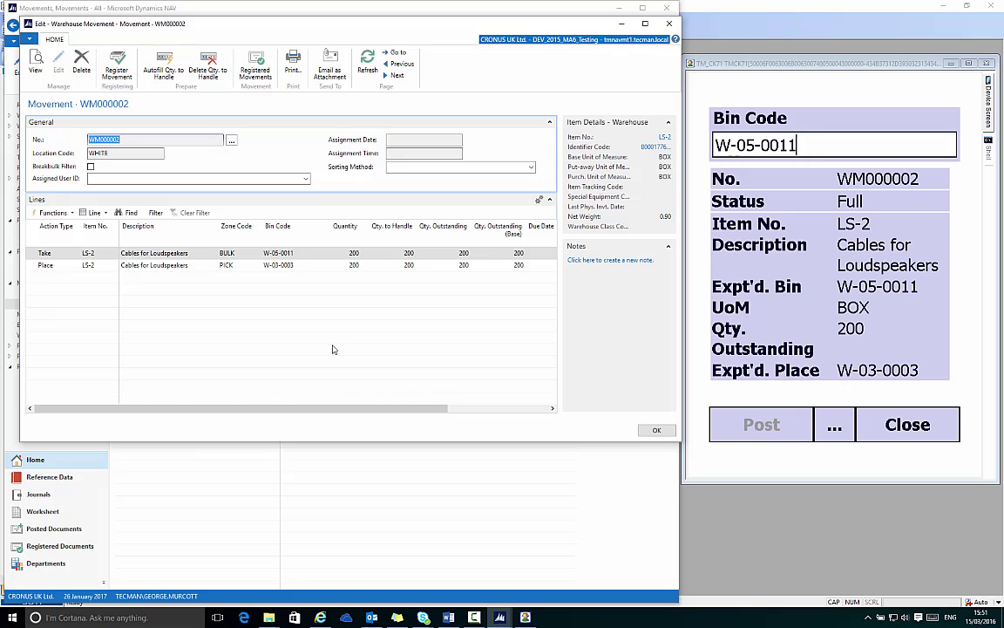
key("Return")
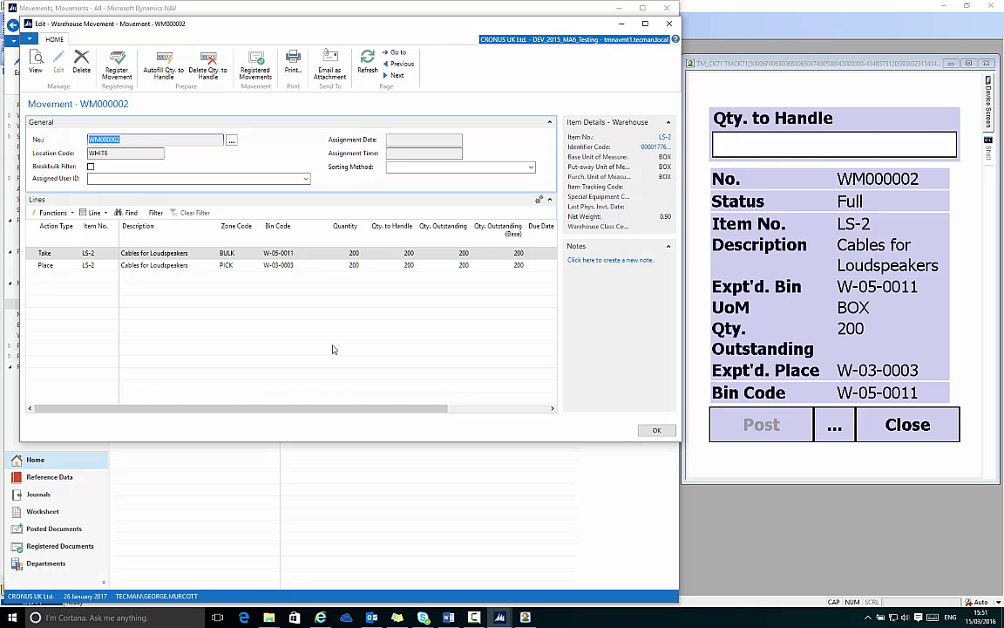
type("200")
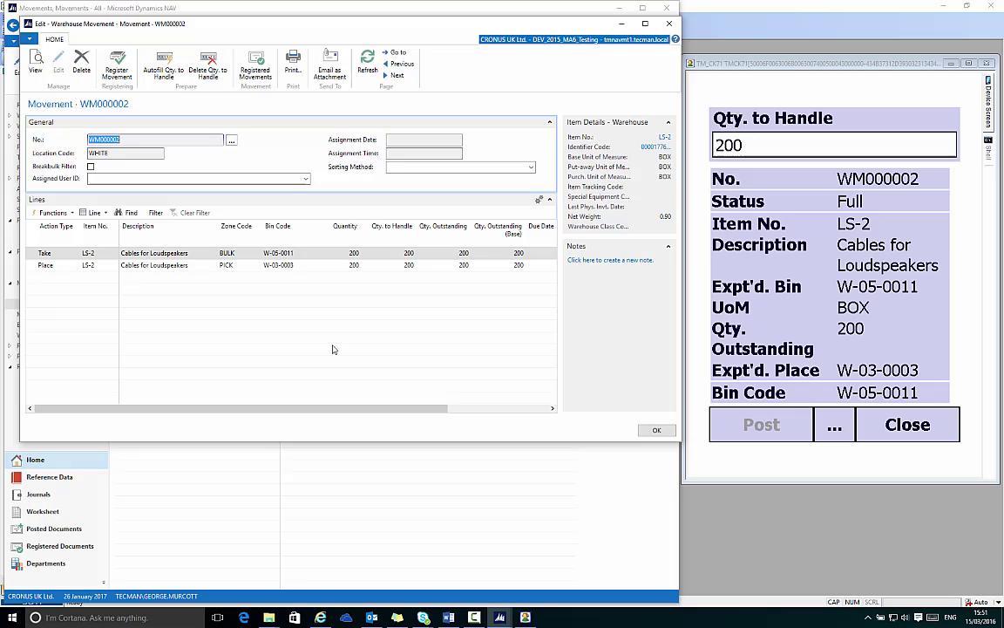
key("Return")
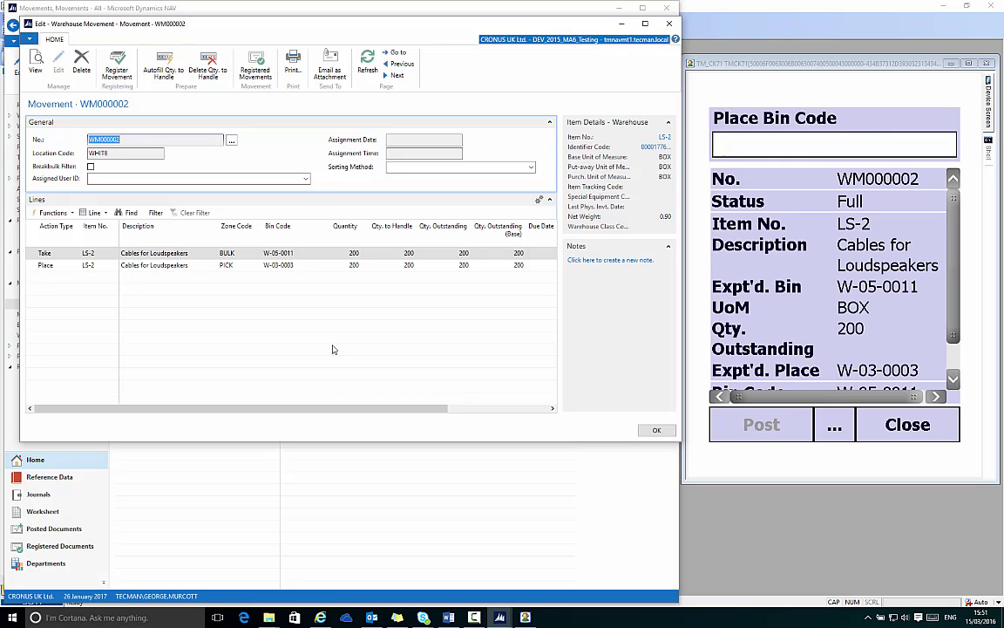
type("W-03-0003")
key("Return")
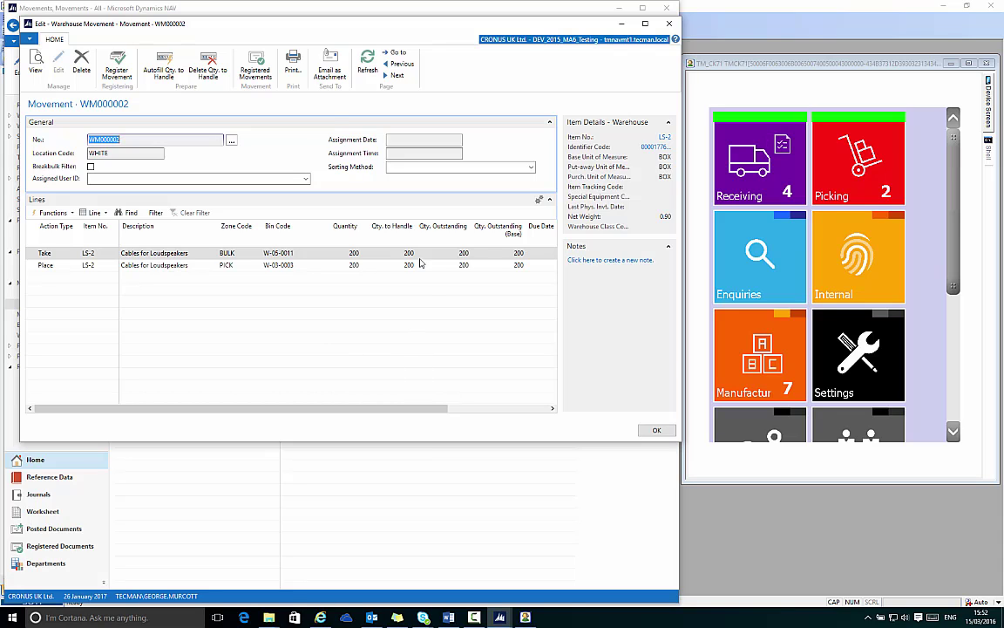
- Refresh the WM000002 card, dismiss the 'record not available' message, and return to the Role Center
left_click(367, 63)
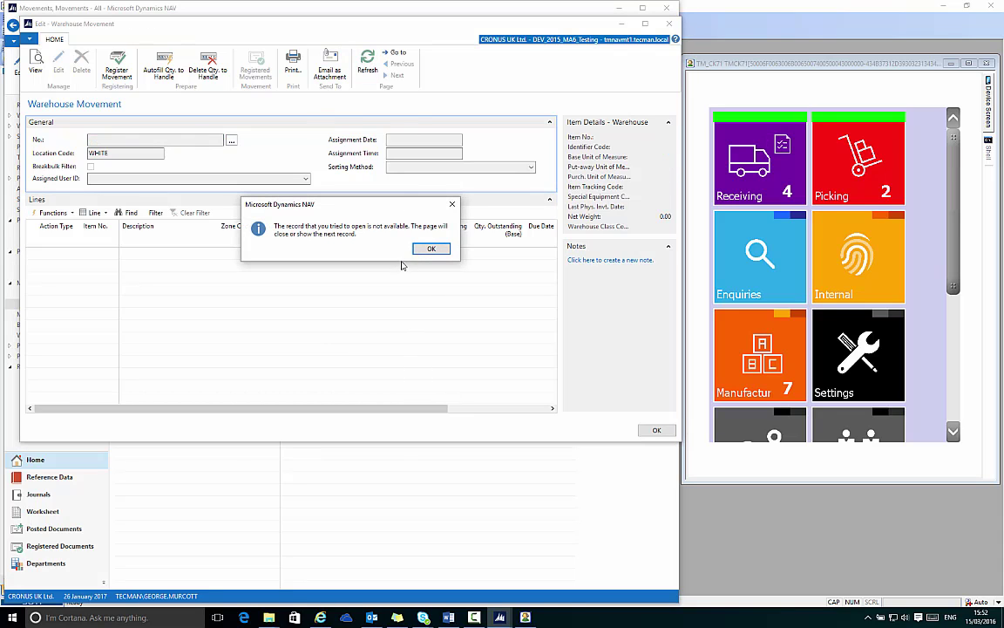
left_click(424, 249)
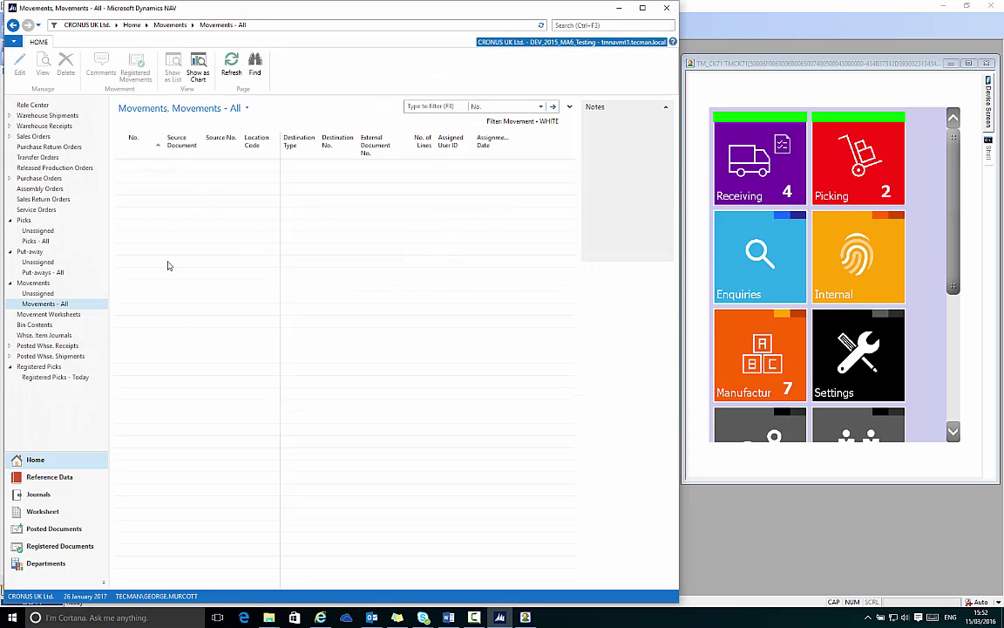
left_click(27, 105)
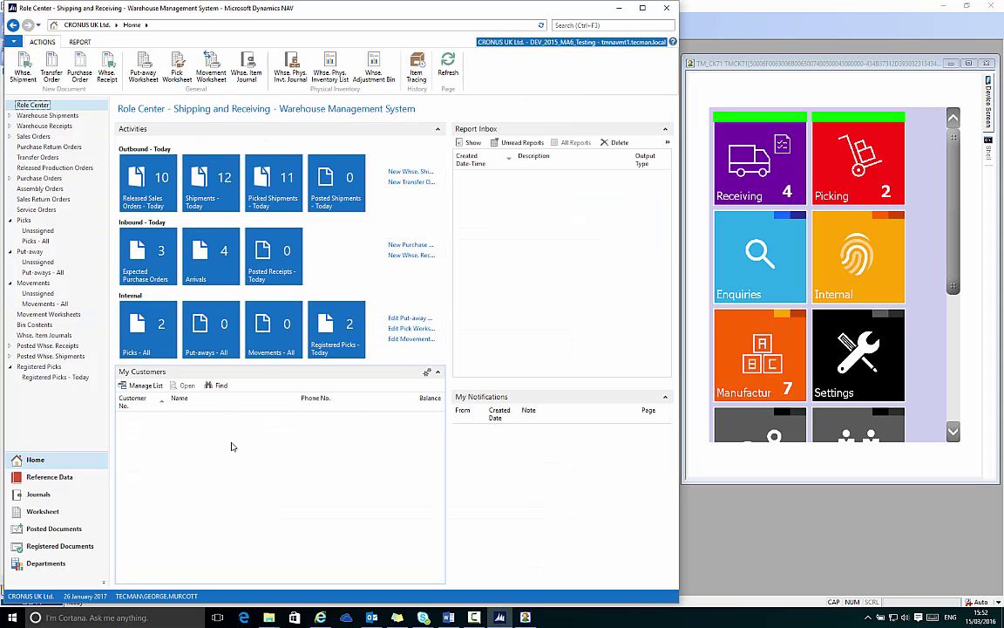
- Review registered movement WM_000006 and close it
left_click(42, 544)
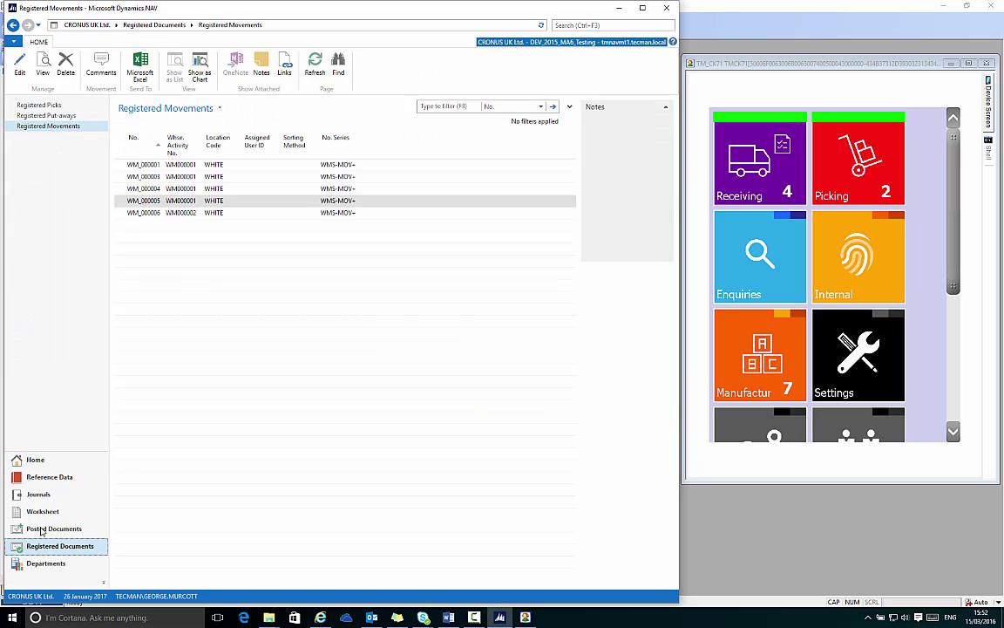
double_click(121, 215)
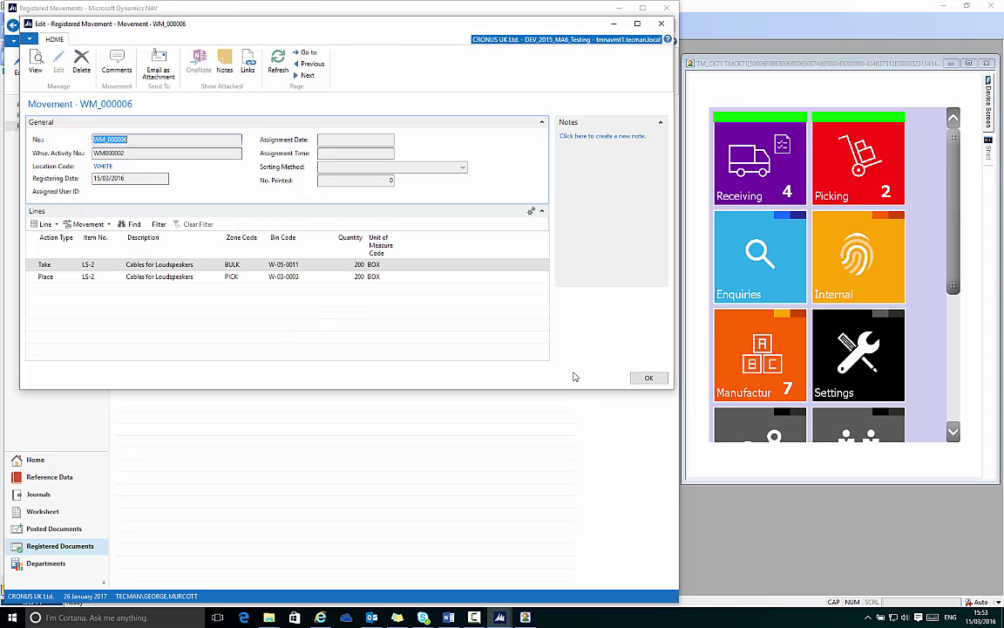
left_click(649, 377)
- Filter Bin Contents by Item No. LS-2, showing 200 BOX in bin W-03-0003
left_click(37, 457)
left_click(31, 325)
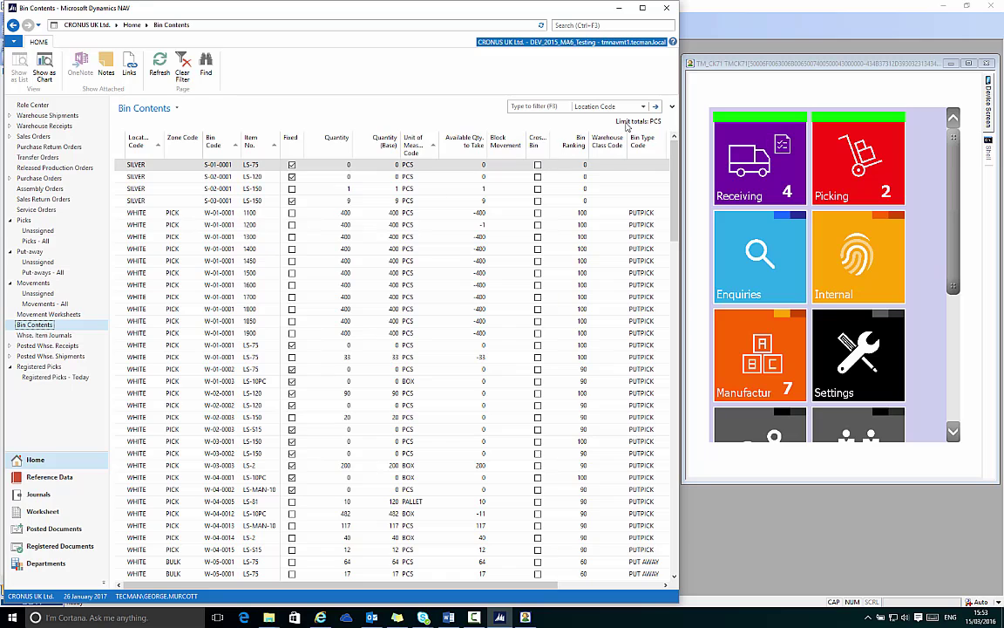
left_click(582, 105)
key("Down")
key("Down")
key("Down")
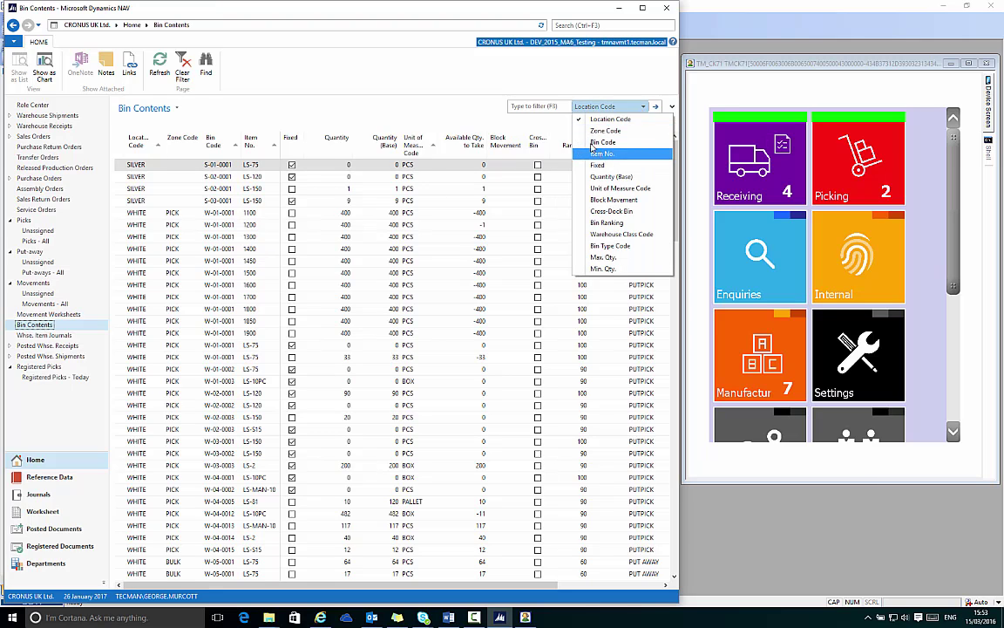
left_click(524, 105)
type("LS-2")
key("Return")
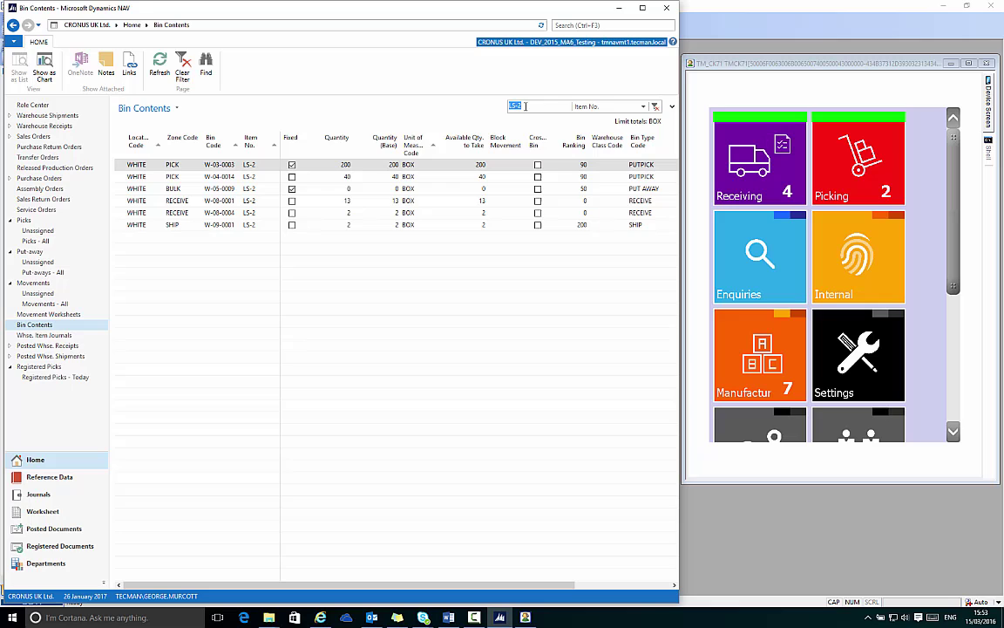